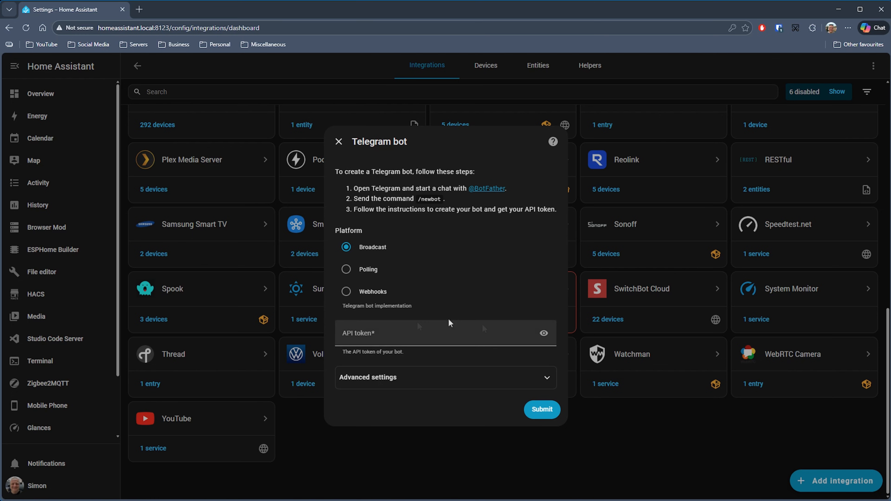
# - Enter the API token for the Telegram bot, submit the Broadcast configuration and finish the HASystemAlert device setup
pyautogui.click(389, 330)
pyautogui.click(411, 347)
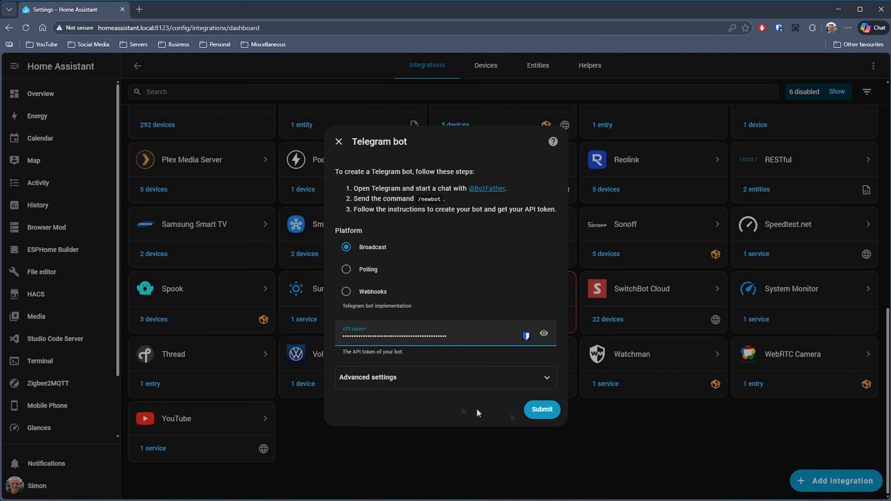
pyautogui.click(542, 410)
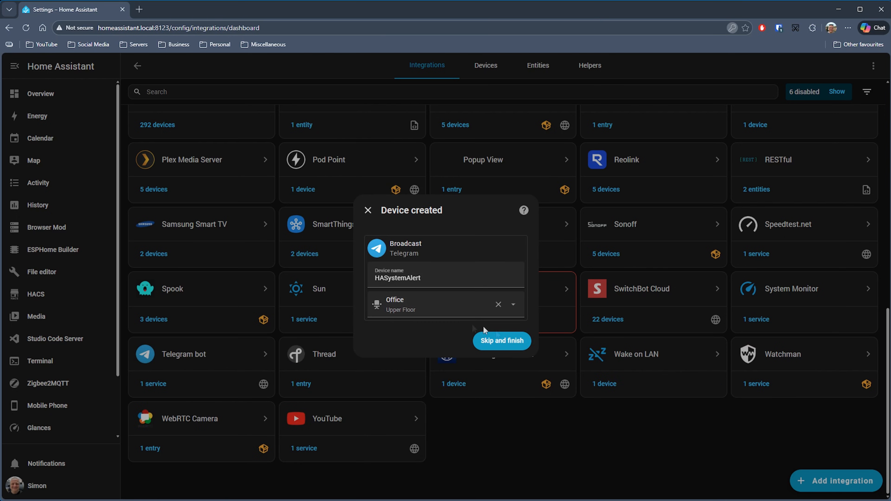
pyautogui.click(514, 348)
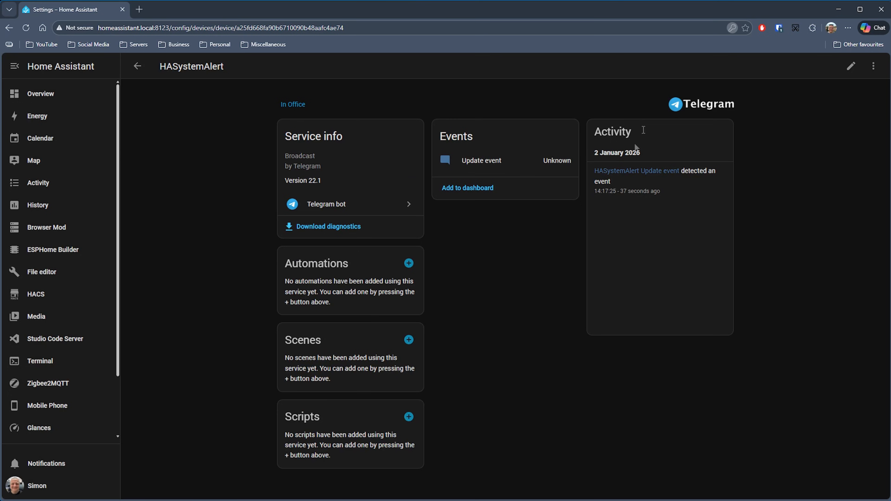
# - Open the HASystemAlert device's Telegram bot integration and submit the user's chat ID as an allowed chat
pyautogui.click(371, 204)
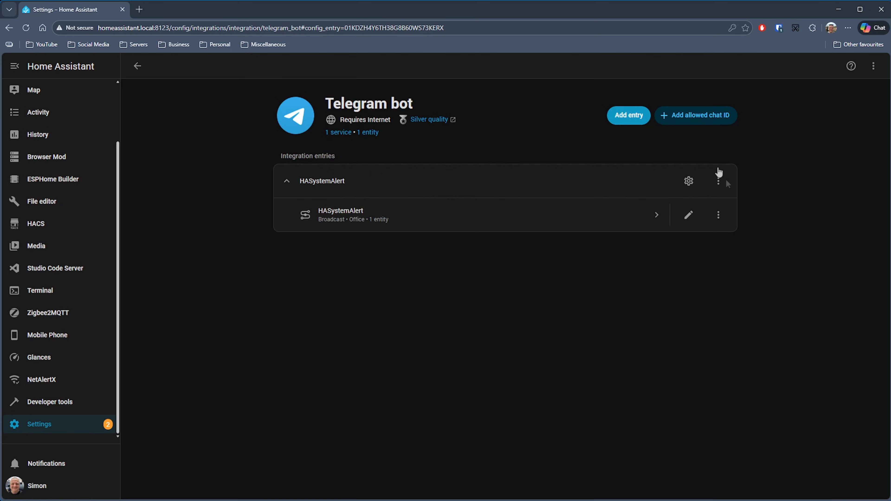
pyautogui.click(699, 118)
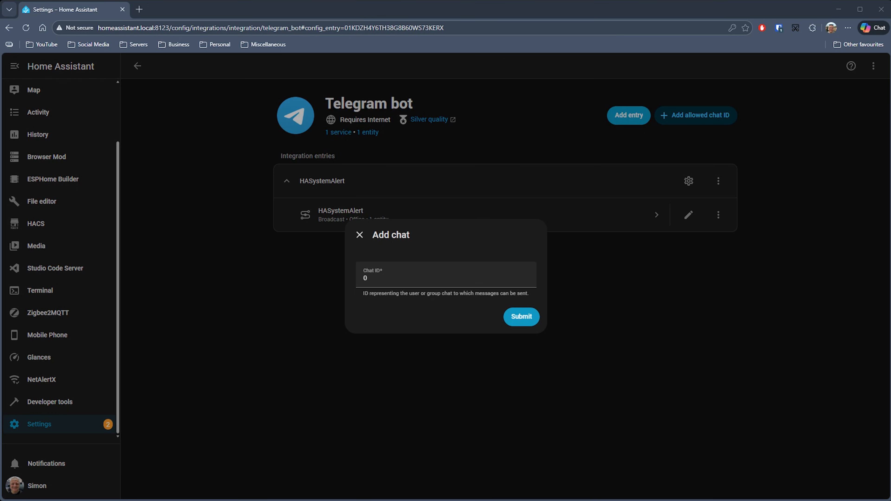
pyautogui.doubleClick(406, 283)
pyautogui.hotkey('ctrl', 'v')
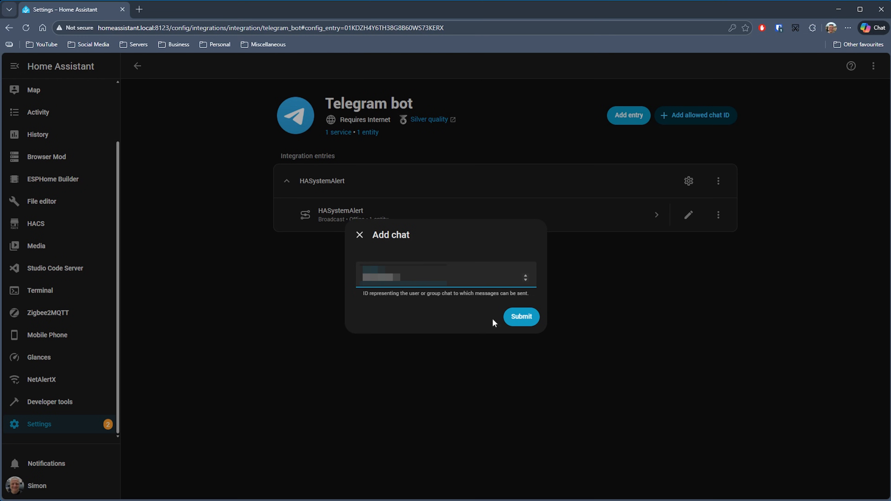
pyautogui.click(529, 327)
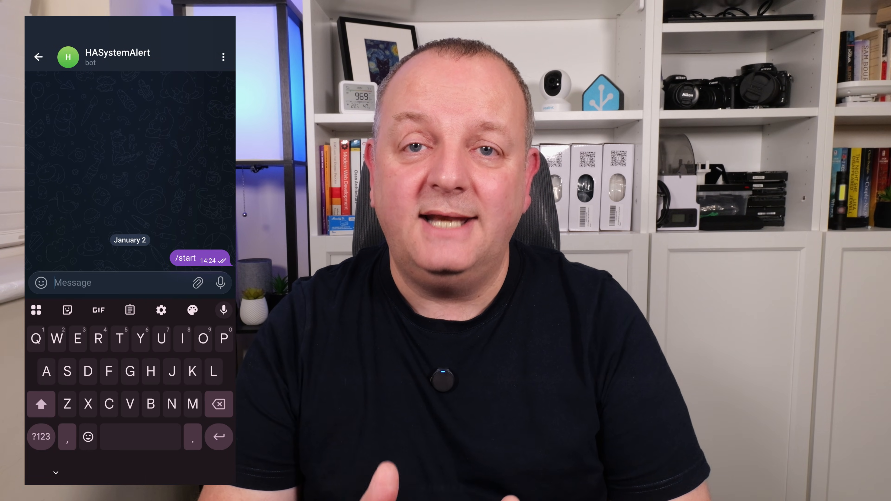
# - Send "Test message" to the HASystemAlert bot in Telegram, and resubmit the allowed chat ID in Home Assistant
pyautogui.write('Test')
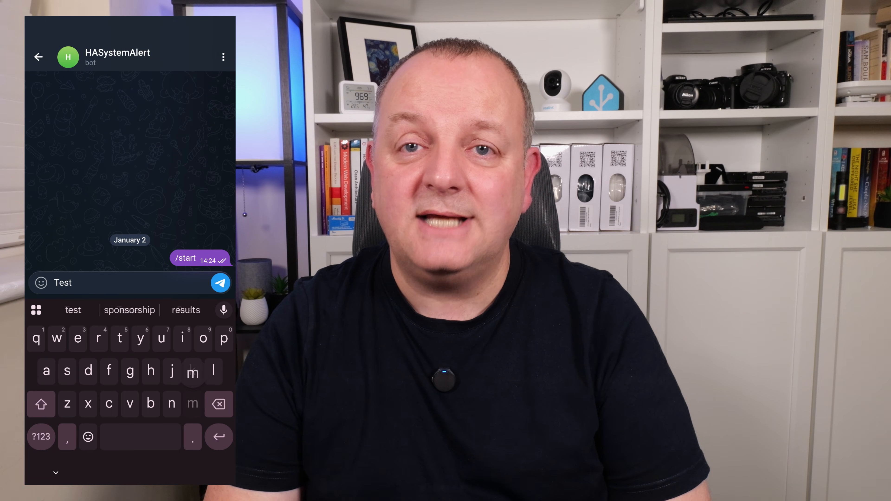
pyautogui.write(' message')
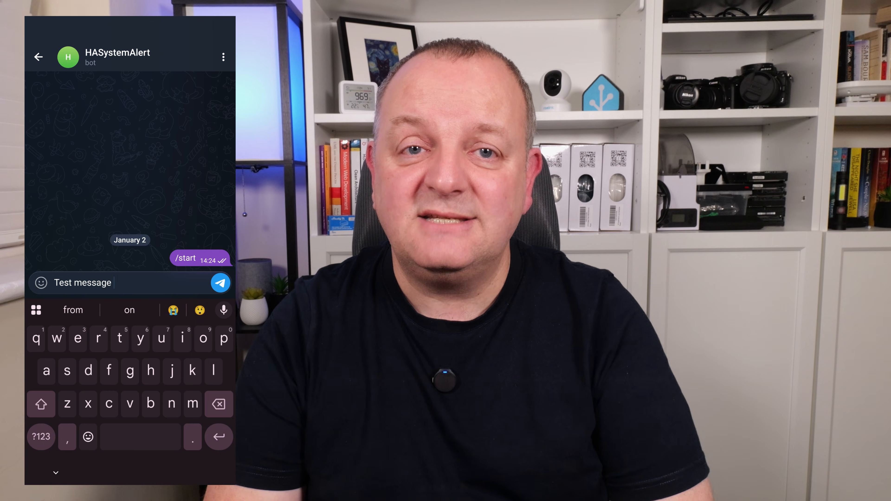
pyautogui.click(220, 283)
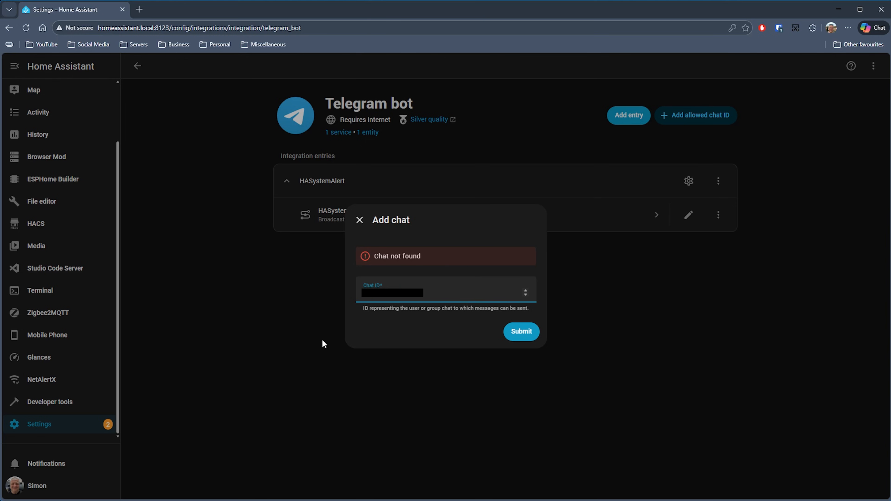
pyautogui.click(521, 332)
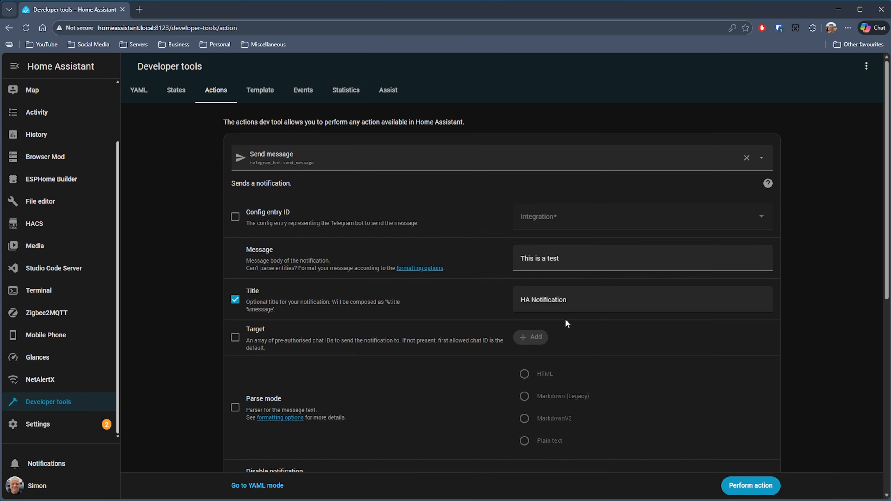
# - Perform the Telegram Send message action with title "HA Notification" and message "This is a test", and check its response
pyautogui.click(757, 487)
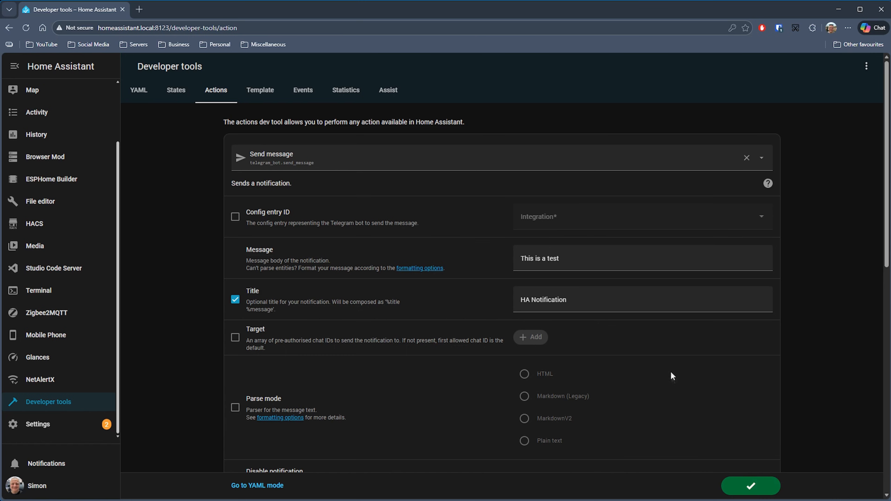
pyautogui.scroll(-10, 679, 365)
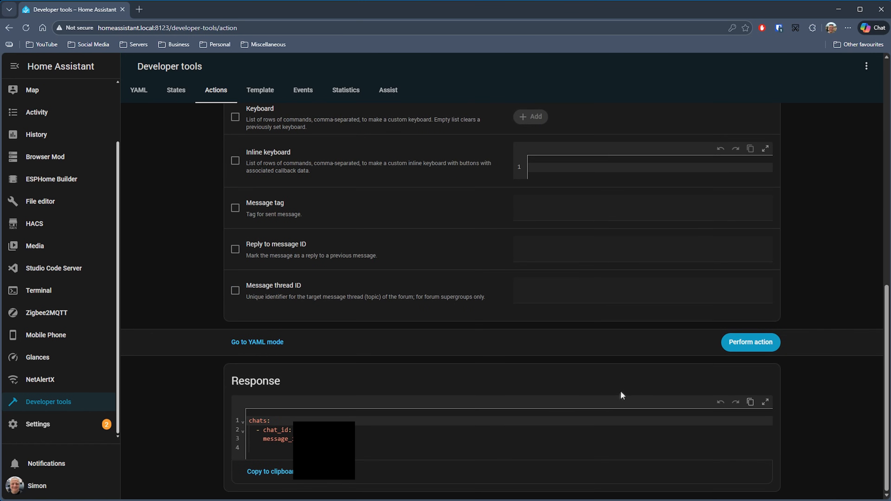
pyautogui.scroll(7, 621, 390)
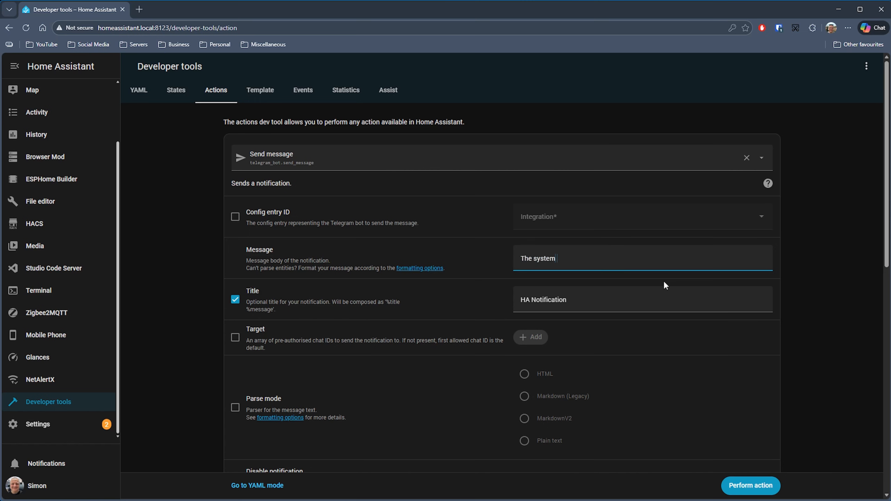
# - Send another Telegram notification whose message includes "is running out of resources"
pyautogui.write('is running out of resources')
pyautogui.click(750, 485)
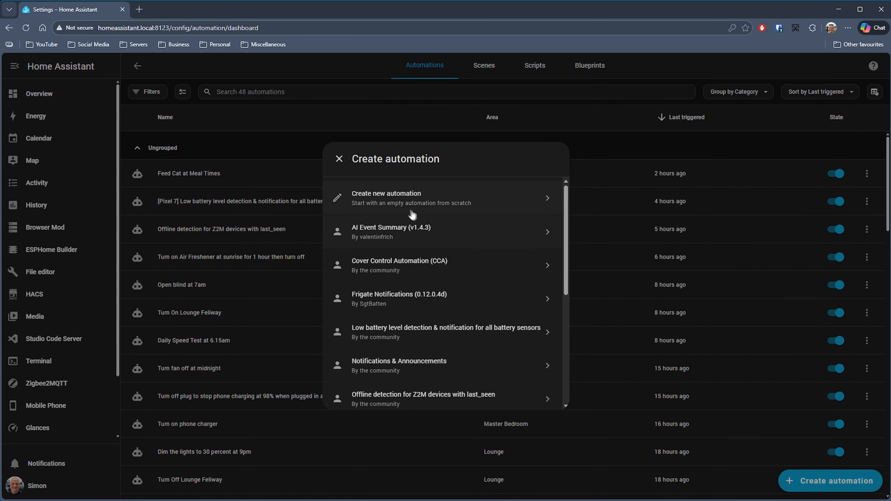
# - Create a new automation with a Numeric state trigger on the sensor.home_assistant_cpu_usage entity
pyautogui.click(412, 212)
pyautogui.click(177, 151)
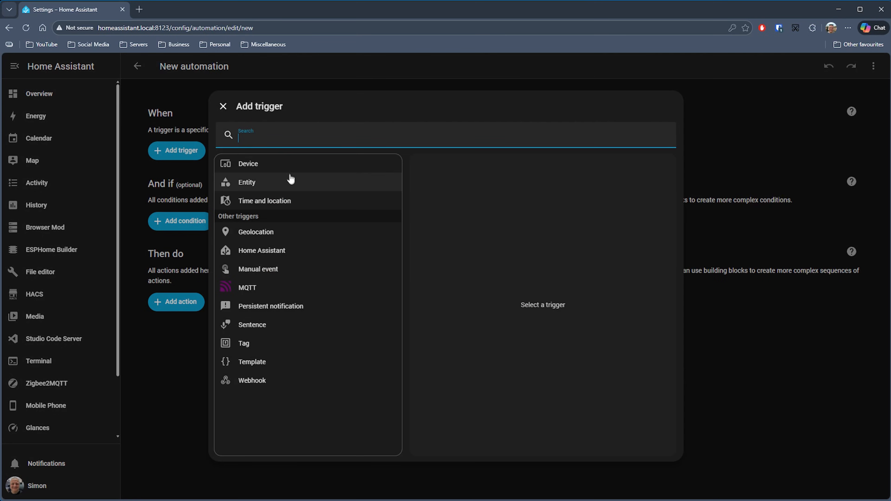
pyautogui.click(288, 183)
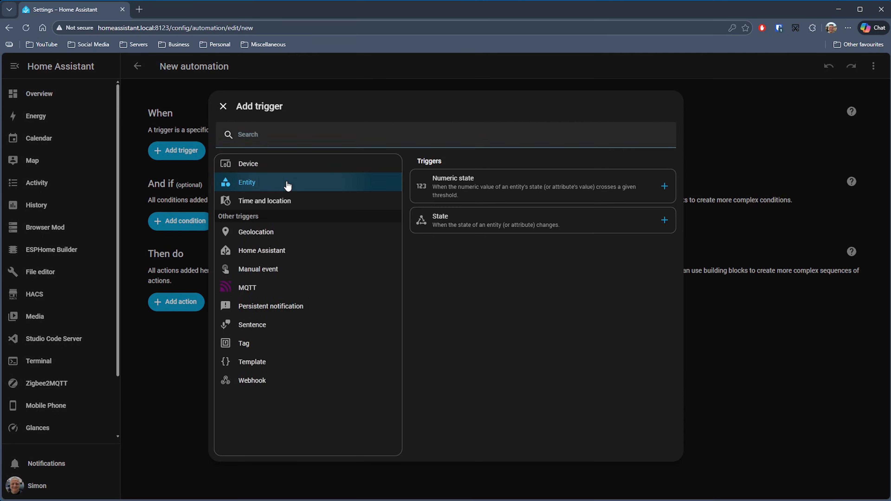
pyautogui.click(456, 193)
pyautogui.click(703, 154)
pyautogui.write('sensor.home_assistant_cpu_usage')
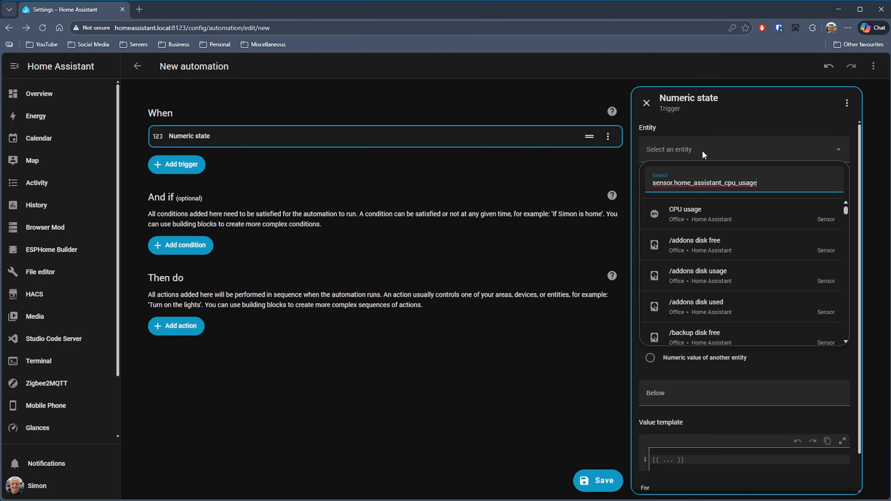
pyautogui.click(772, 219)
pyautogui.click(786, 211)
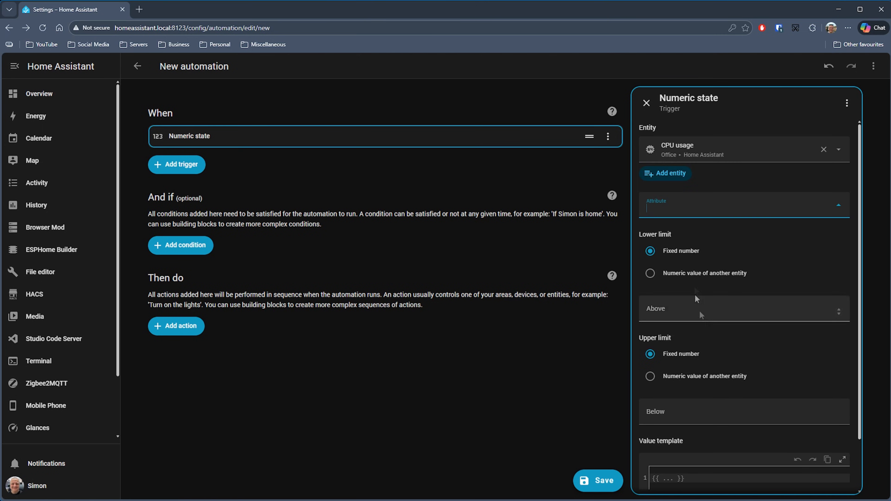
# - Set the CPU usage trigger to fire above a lower limit of 75 for 5 minutes
pyautogui.click(801, 319)
pyautogui.write('75')
pyautogui.scroll(-2, 831, 369)
pyautogui.click(689, 463)
pyautogui.write('5')
pyautogui.press('Tab')
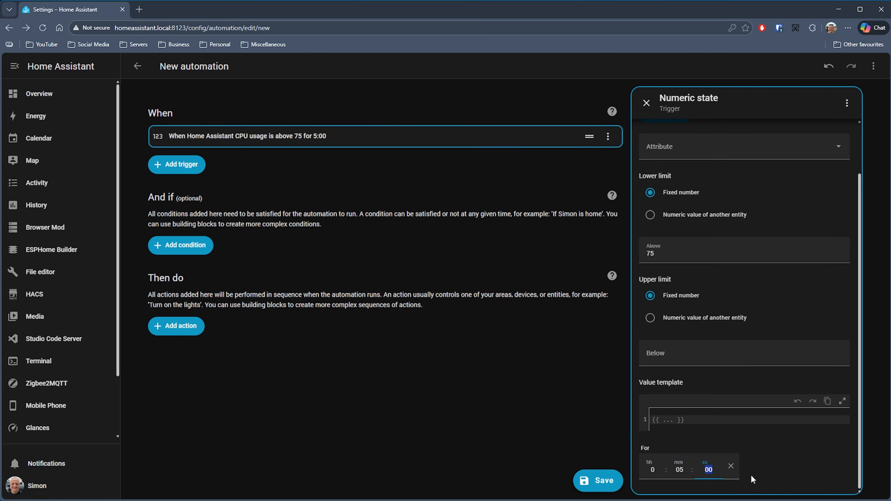
# - Add the Telegram bot Send message action to the automation
pyautogui.click(186, 327)
pyautogui.scroll(-10, 292, 354)
pyautogui.click(289, 358)
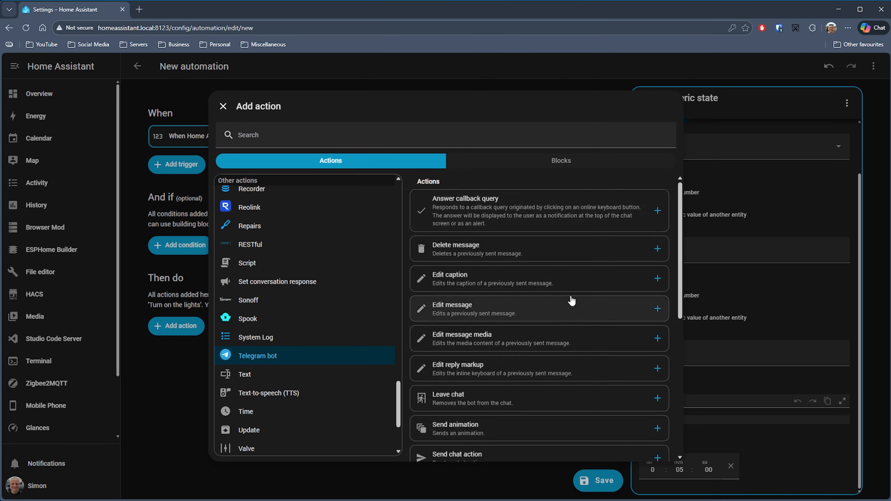
pyautogui.scroll(-6, 571, 300)
pyautogui.click(527, 324)
# - Set the Telegram message to "Home Assistant CPU Above 75%" and its title to "System Warning"
pyautogui.click(802, 277)
pyautogui.write('Home Assistant CPU Above 75%')
pyautogui.click(657, 328)
pyautogui.write('Warning')
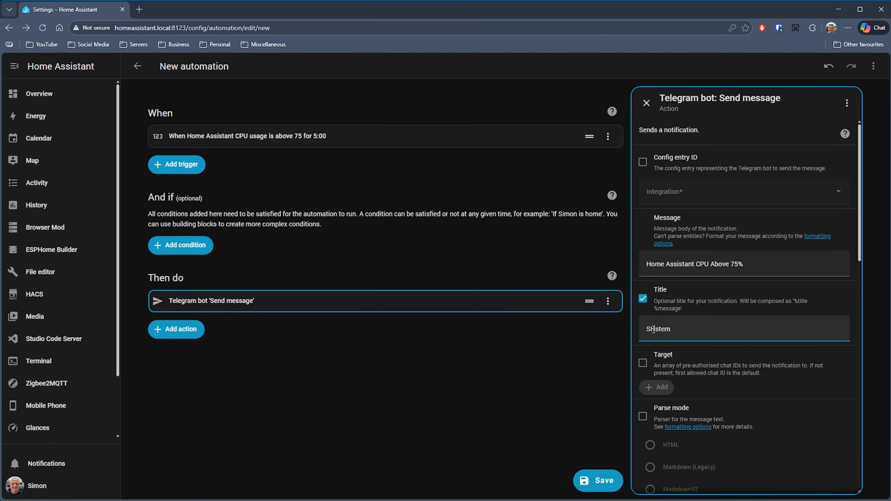
# - Save the automation as "HA CPU Telegram Warning" and run its actions
pyautogui.click(598, 481)
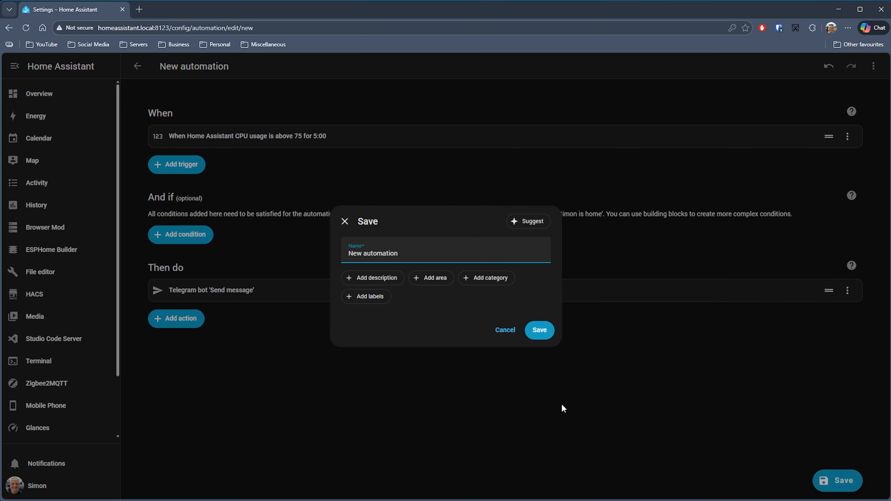
pyautogui.hotkey('ctrl', 'a')
pyautogui.write('HA CPU Telegram Warning')
pyautogui.click(536, 330)
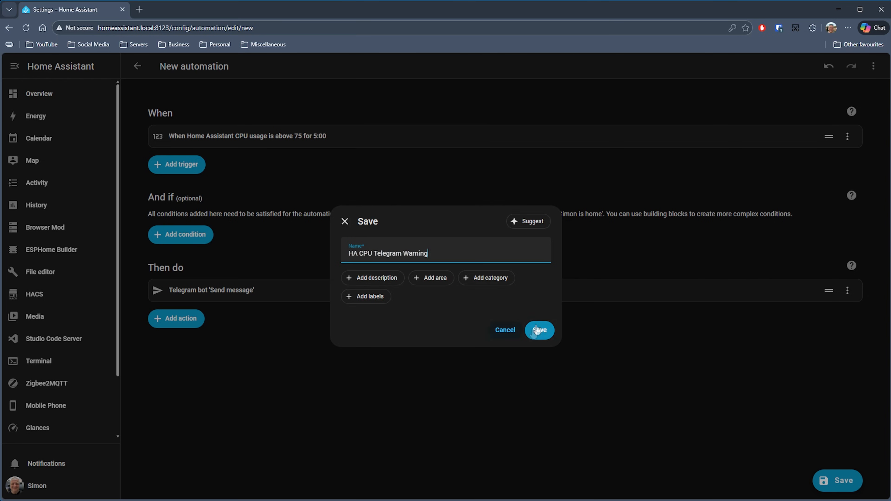
pyautogui.click(873, 66)
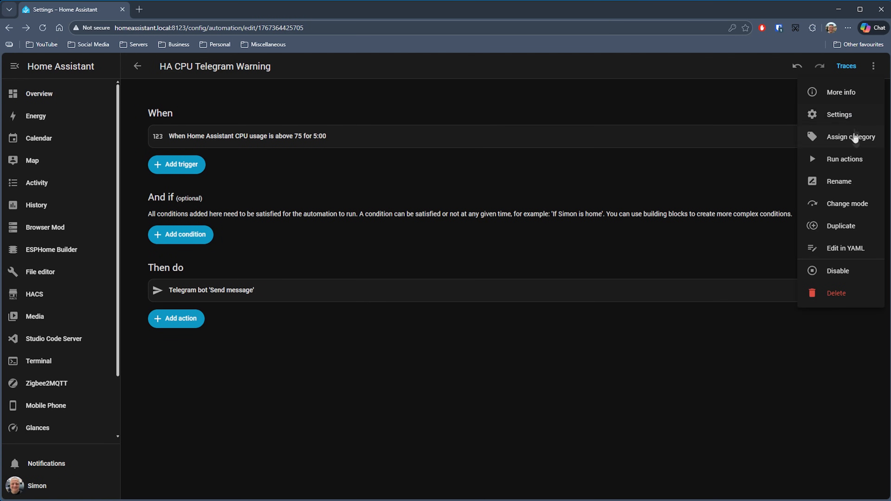
pyautogui.click(854, 165)
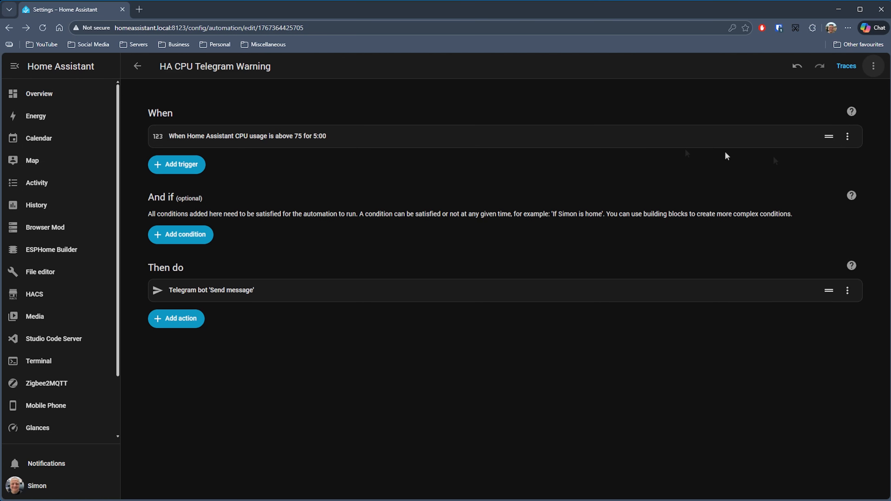